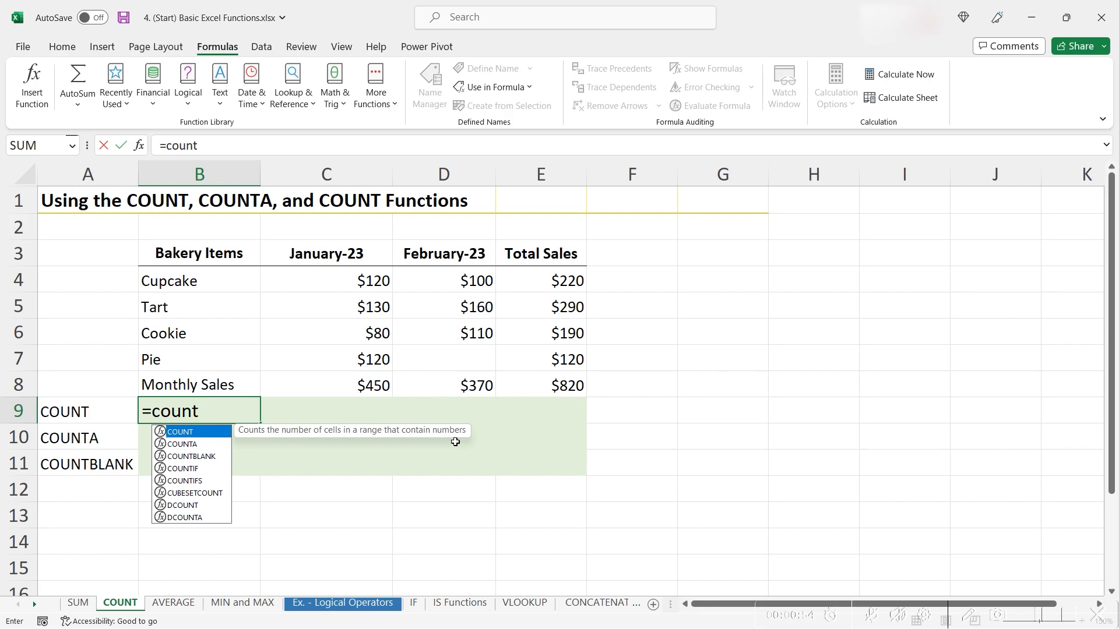
# - Complete the COUNT formula in B9 with the range B3:B8
pyautogui.write('(')
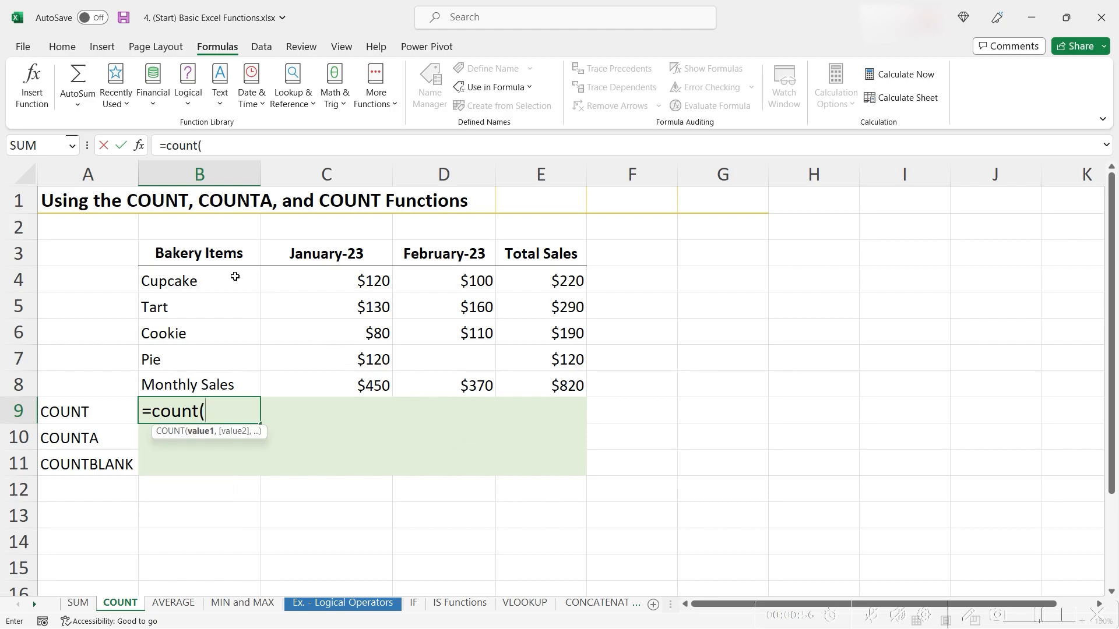
pyautogui.moveTo(246, 387); pyautogui.dragTo(218, 259)
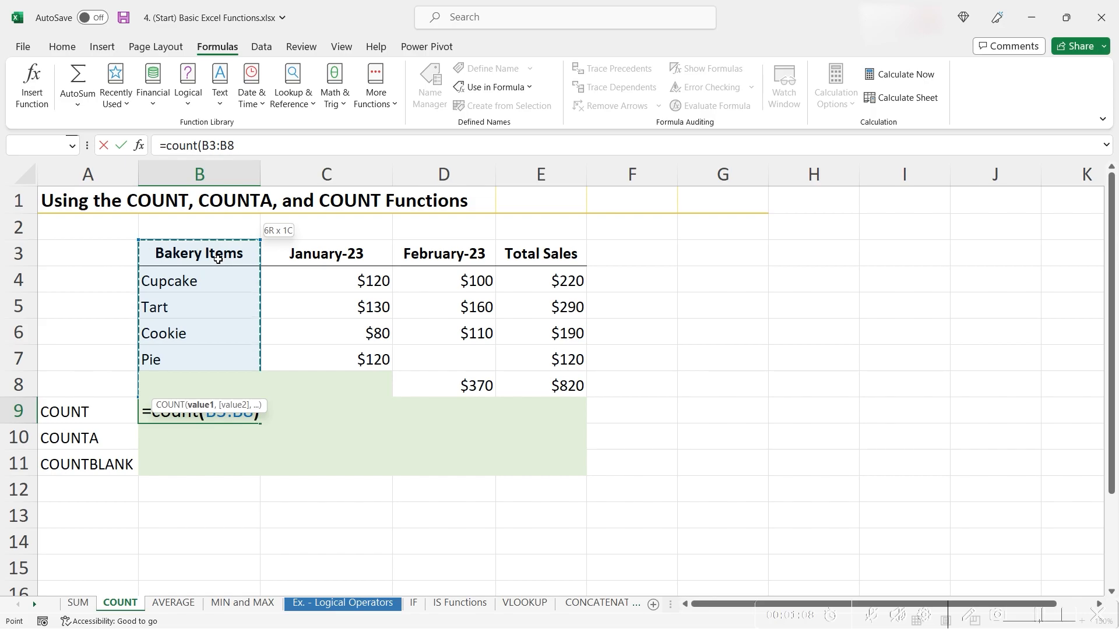
pyautogui.write(')')
pyautogui.press('Return')
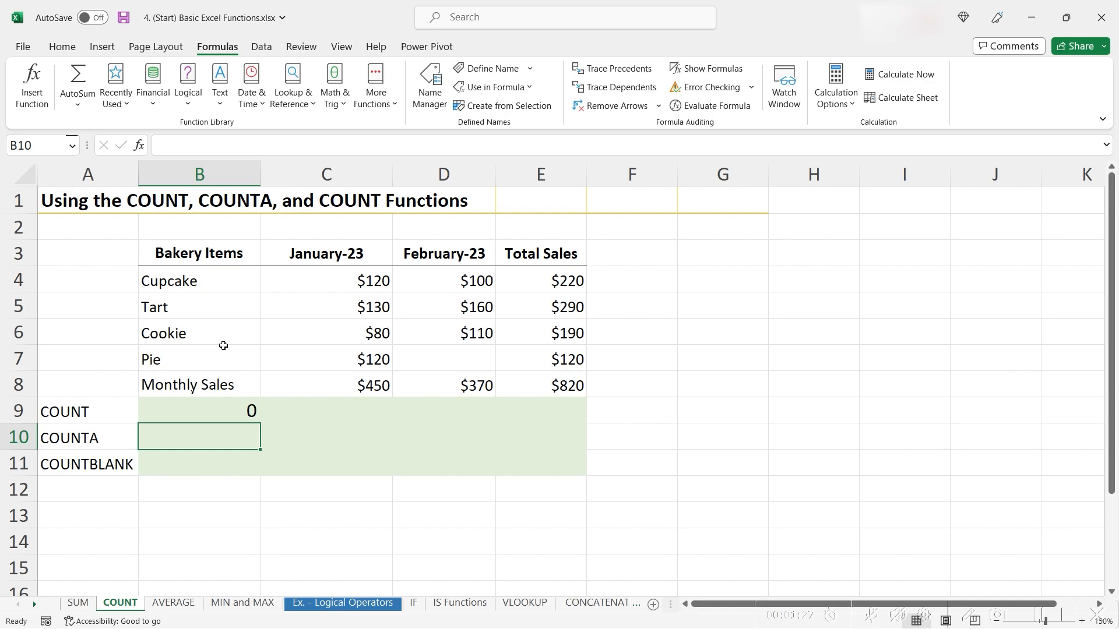
# - Review the range B3:B8, and fill the COUNT formula from B9 across to E9
pyautogui.click(212, 383)
pyautogui.keyDown('shift'); pyautogui.click(231, 249); pyautogui.keyUp('shift')
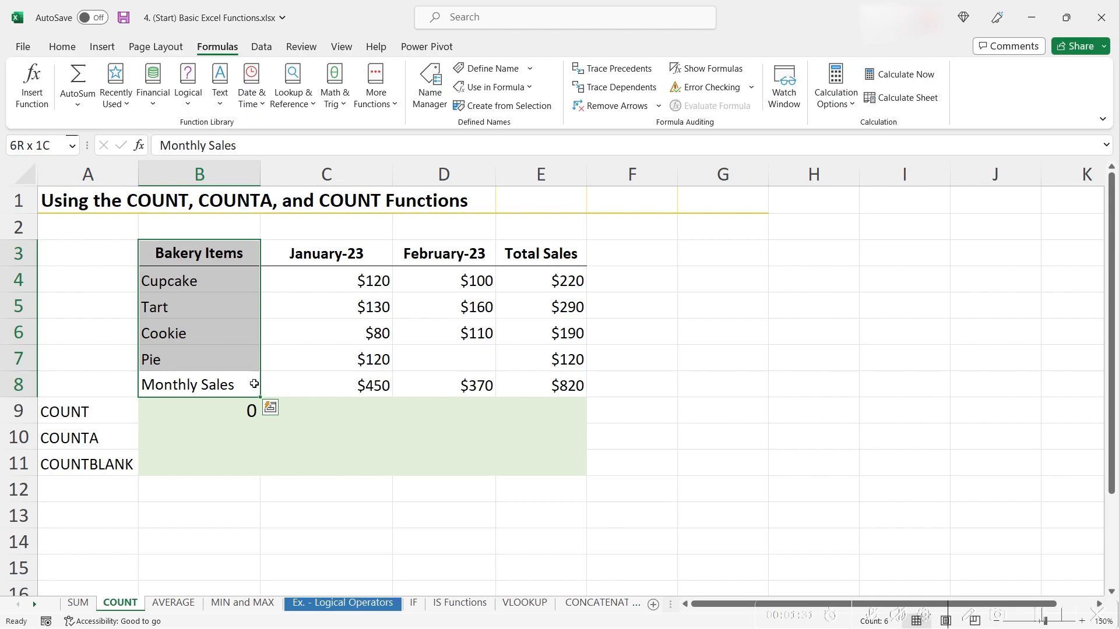
pyautogui.click(240, 411)
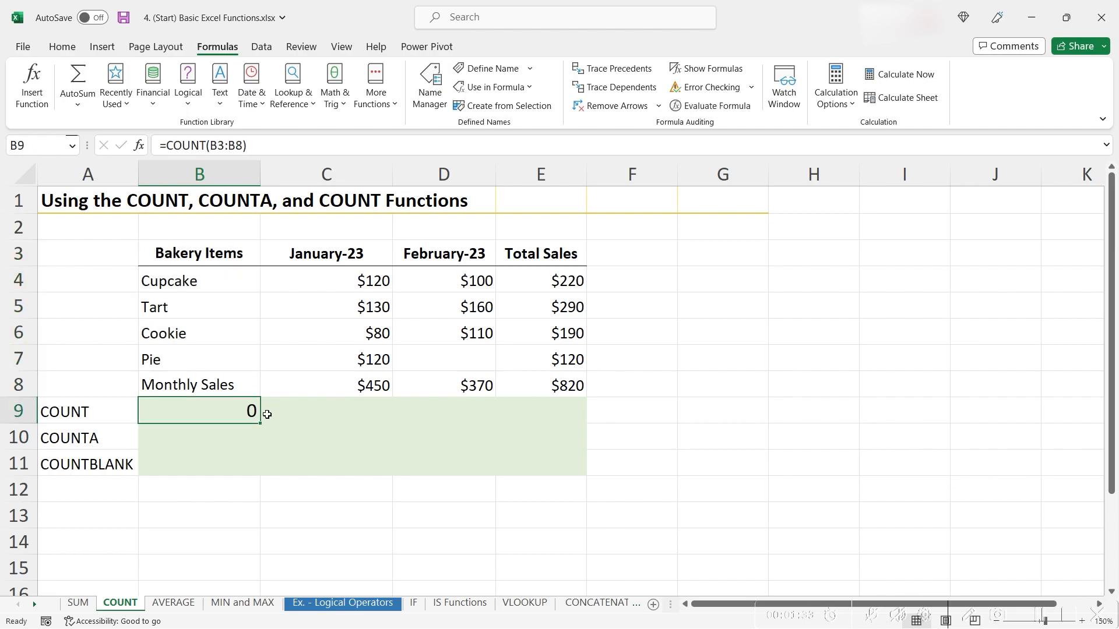
pyautogui.moveTo(260, 425); pyautogui.dragTo(579, 405)
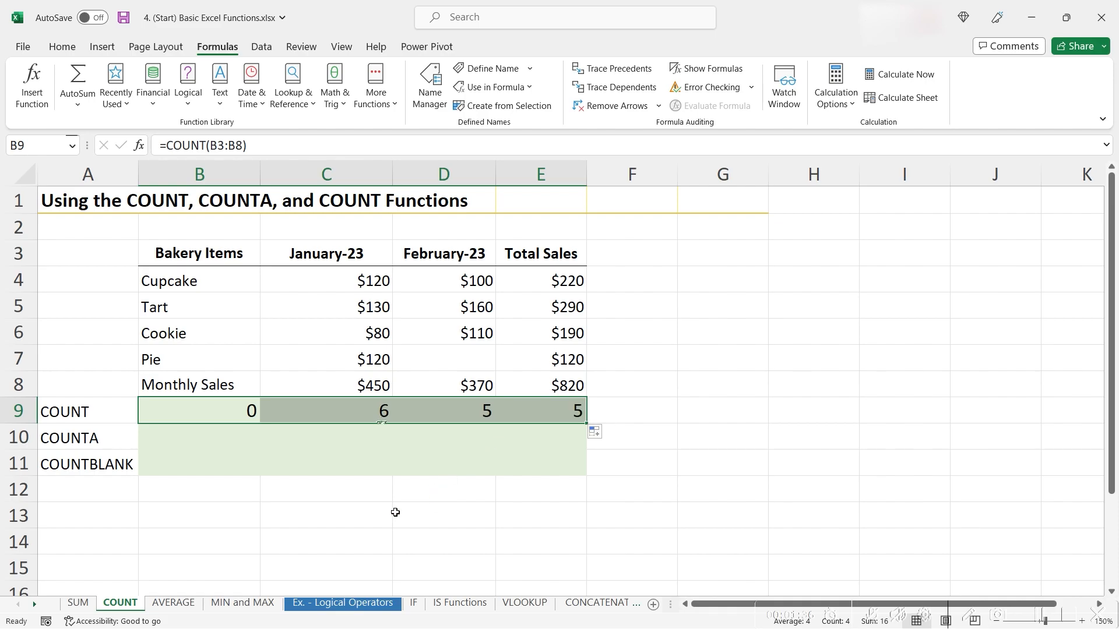
# - Examine the COUNT formulas in C9:E9 against the column headers and the blank February cell for Pie
pyautogui.click(367, 409)
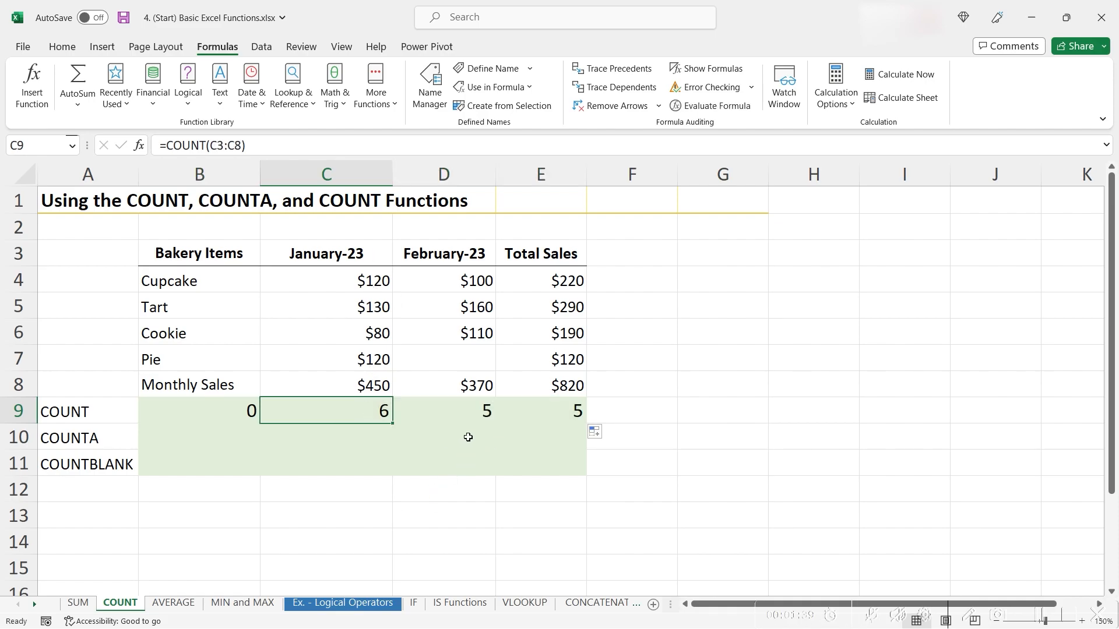
pyautogui.click(487, 409)
pyautogui.click(573, 408)
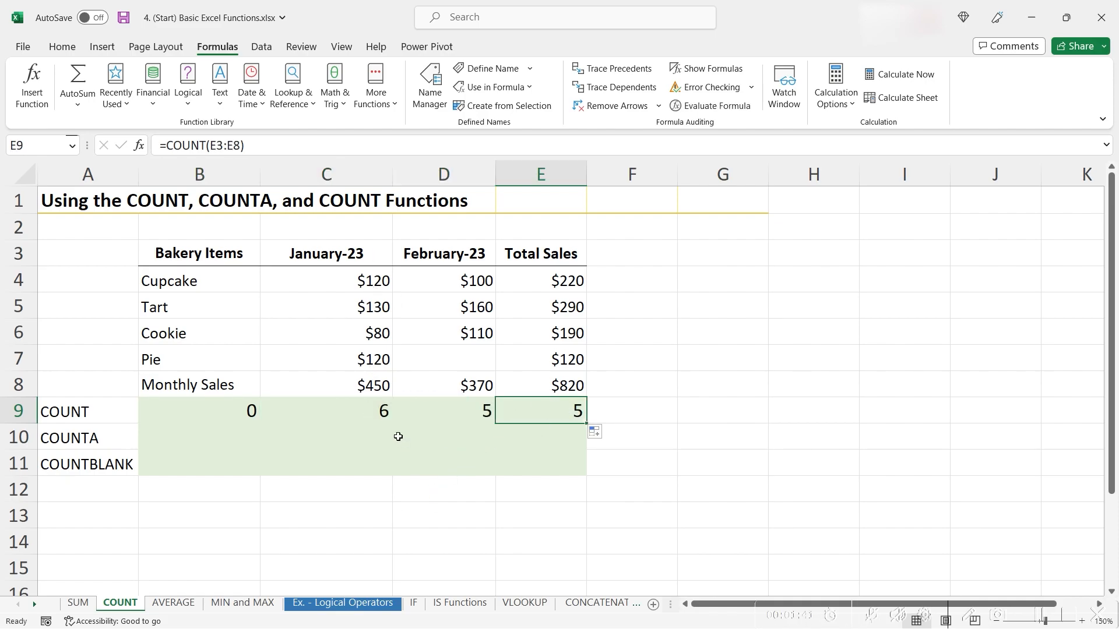
pyautogui.click(368, 420)
pyautogui.hotkey('ctrl', 'Up')
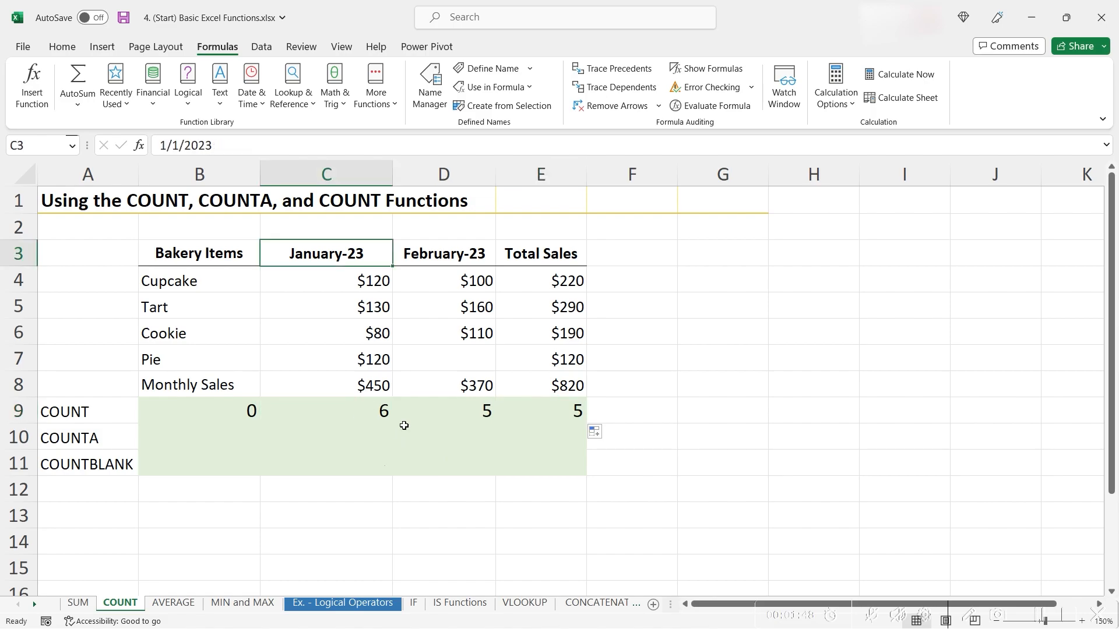
pyautogui.hotkey('ctrl', 'Down')
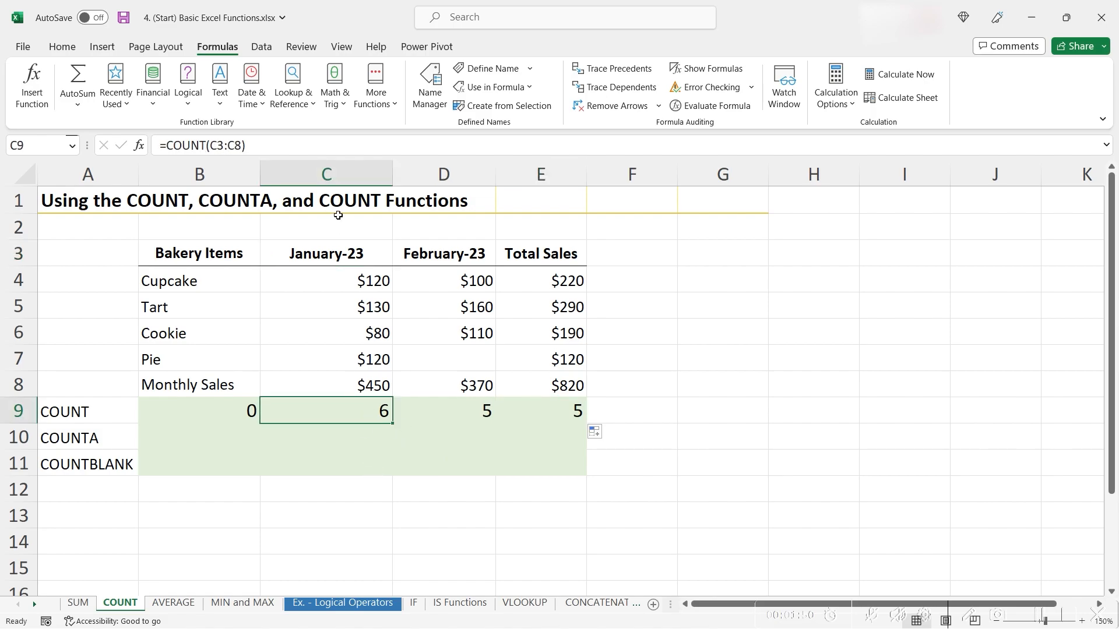
pyautogui.click(334, 254)
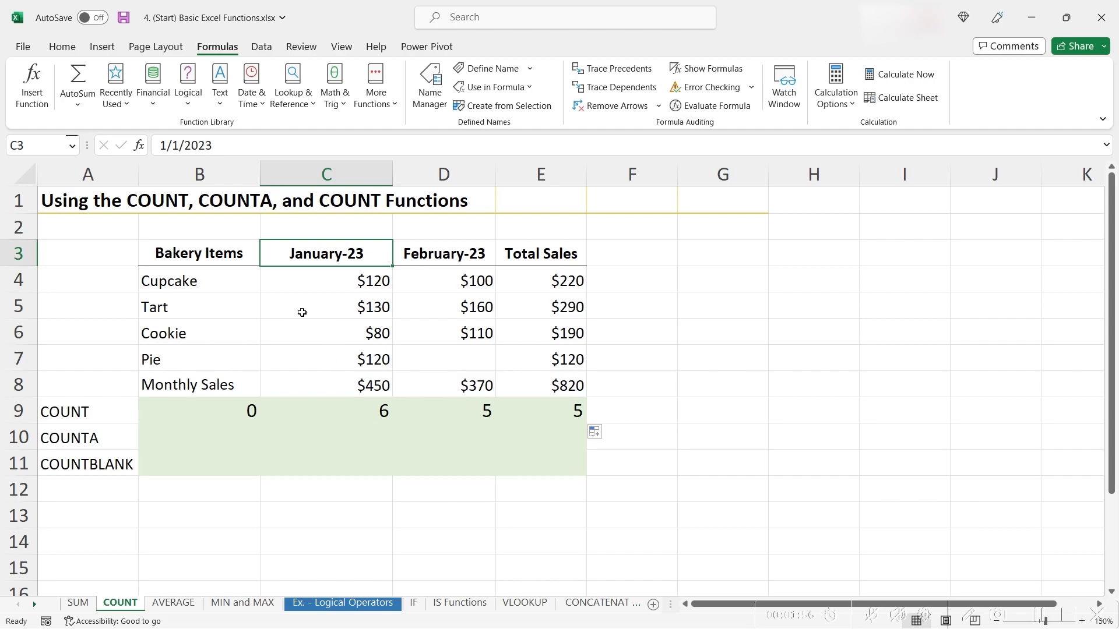
pyautogui.click(429, 406)
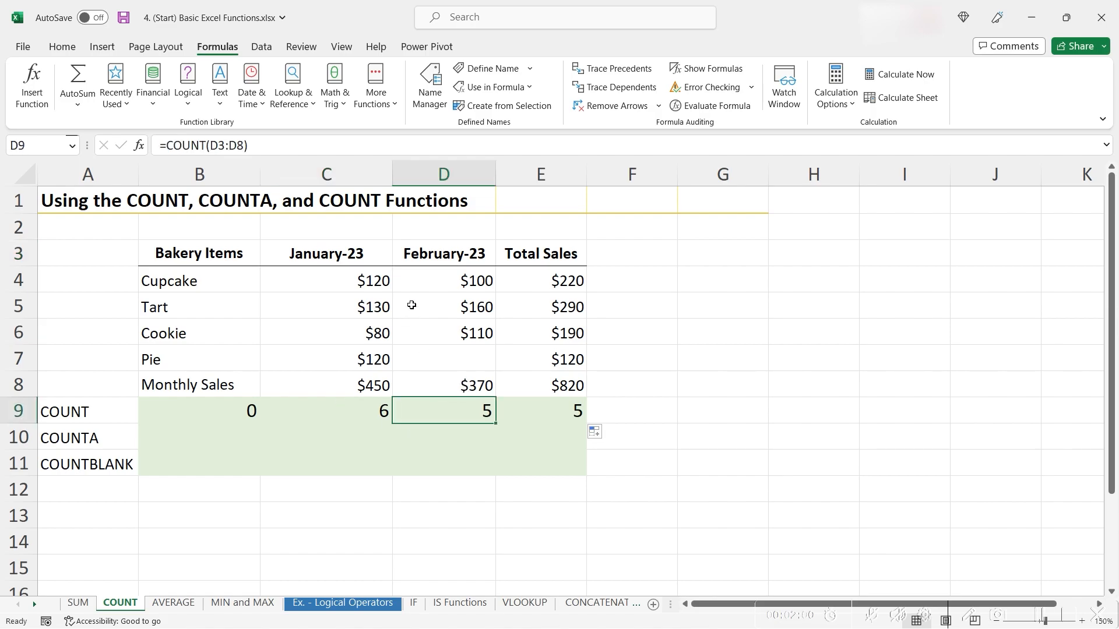
pyautogui.click(436, 366)
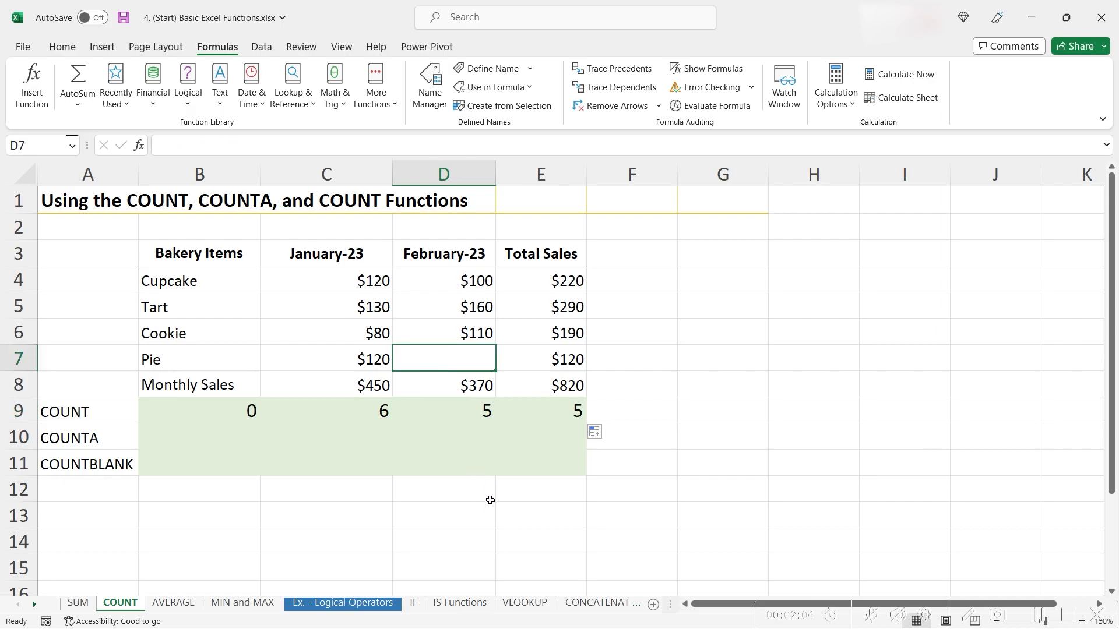
pyautogui.click(554, 414)
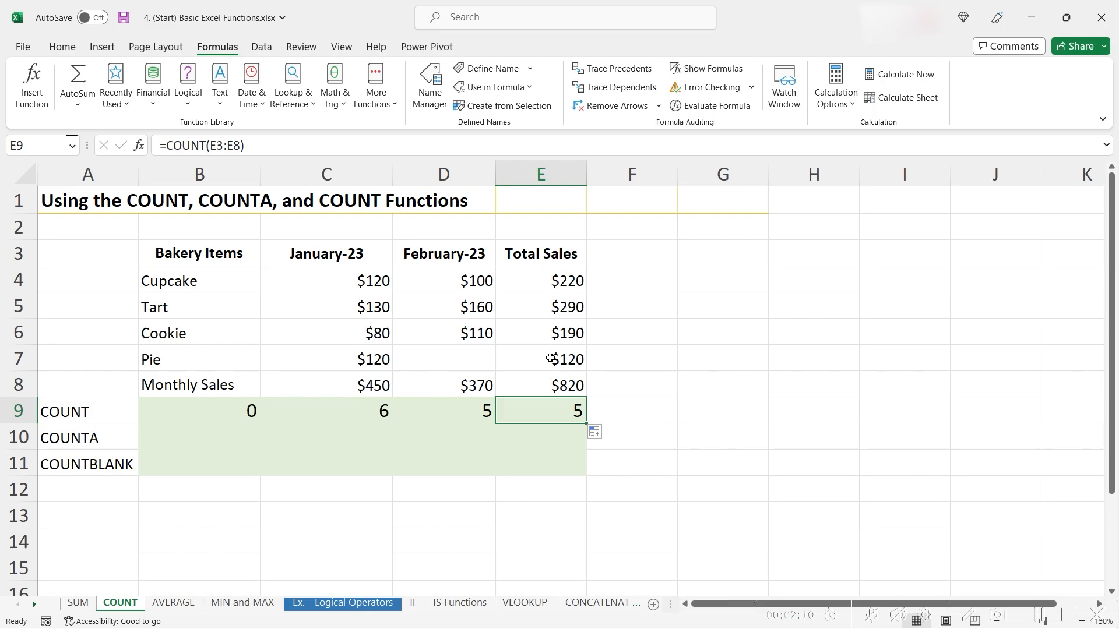
pyautogui.click(557, 256)
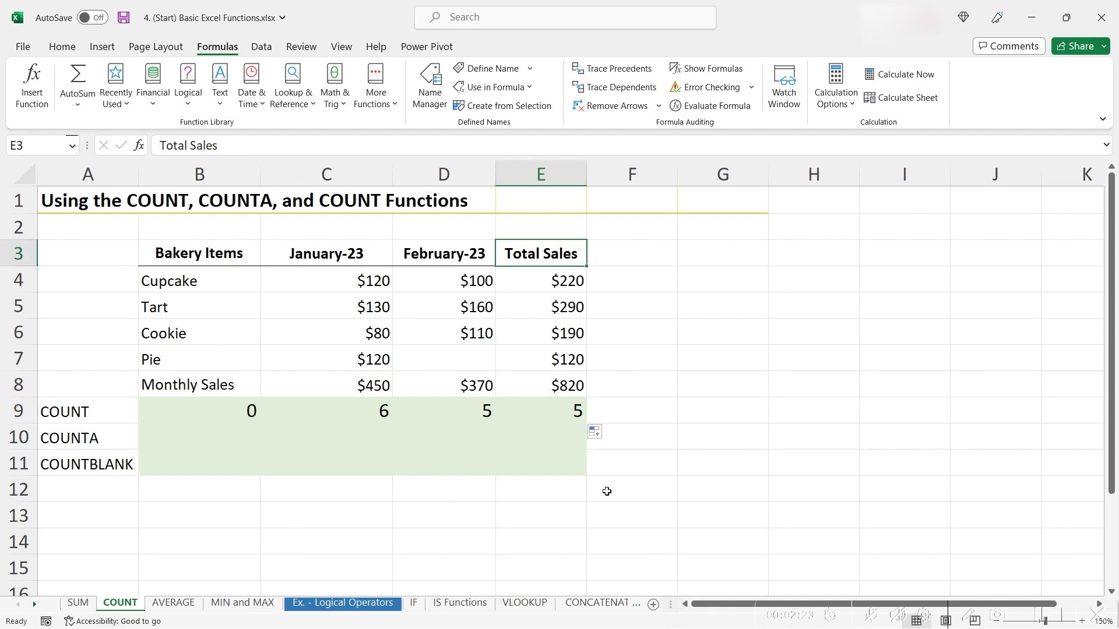
# - Clear the COUNT formulas in B9:E9 and replace them using AutoSum's Count Numbers function
pyautogui.click(578, 416)
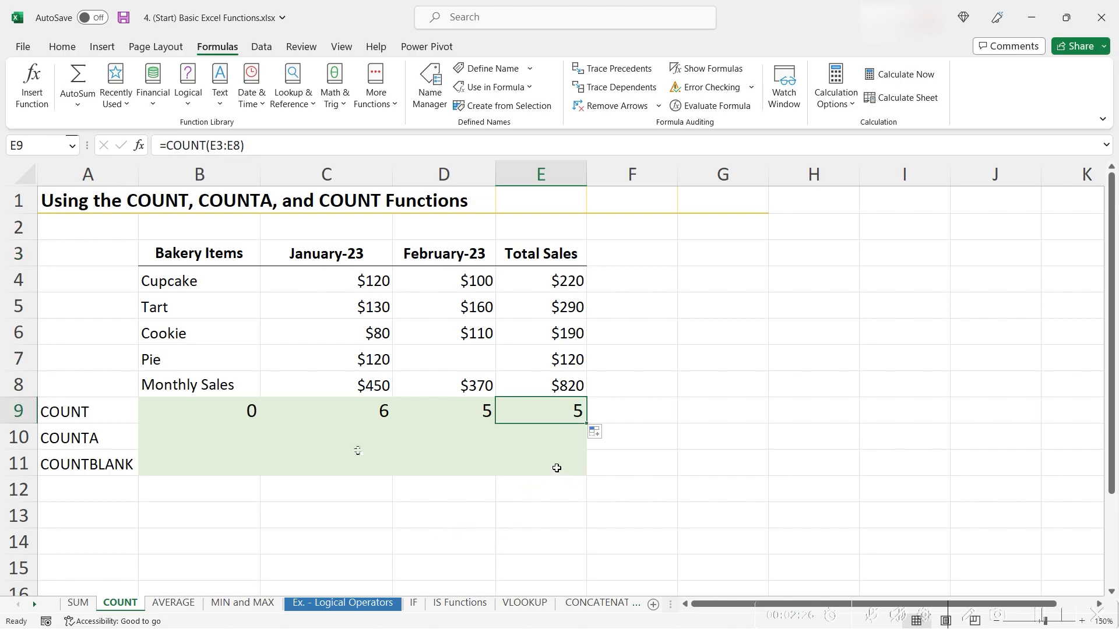
pyautogui.keyDown('shift'); pyautogui.click(227, 405); pyautogui.keyUp('shift')
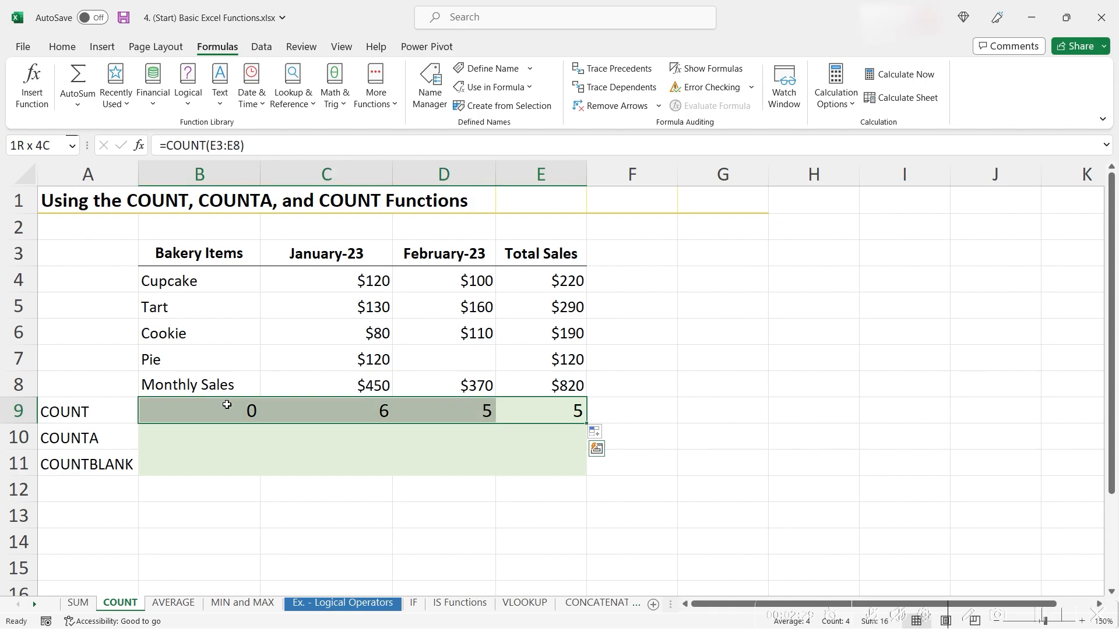
pyautogui.press('Delete')
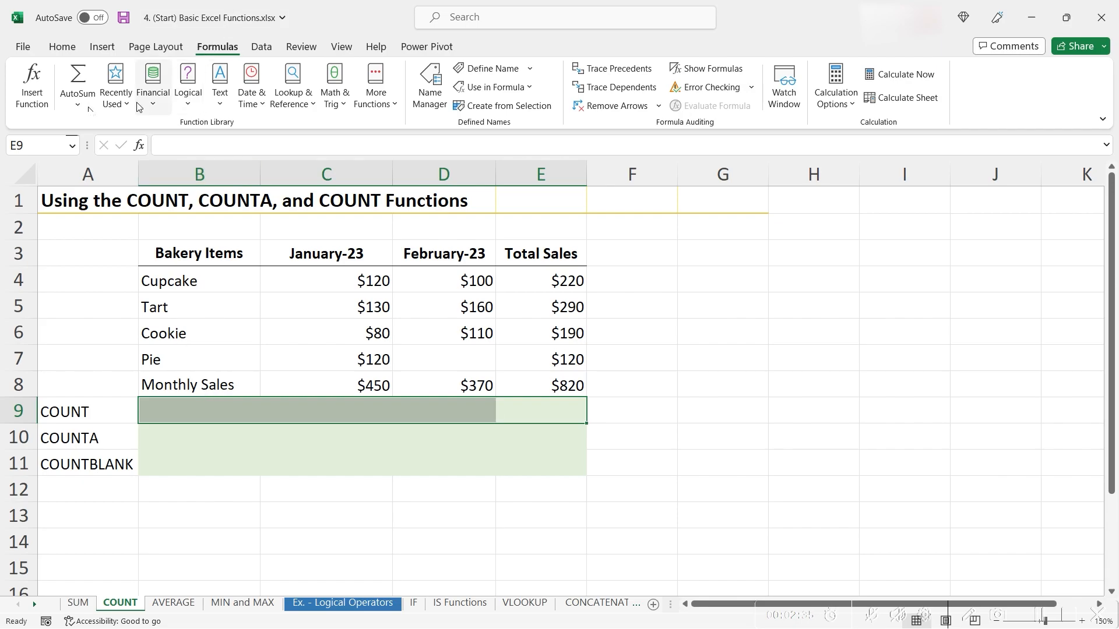
pyautogui.click(77, 103)
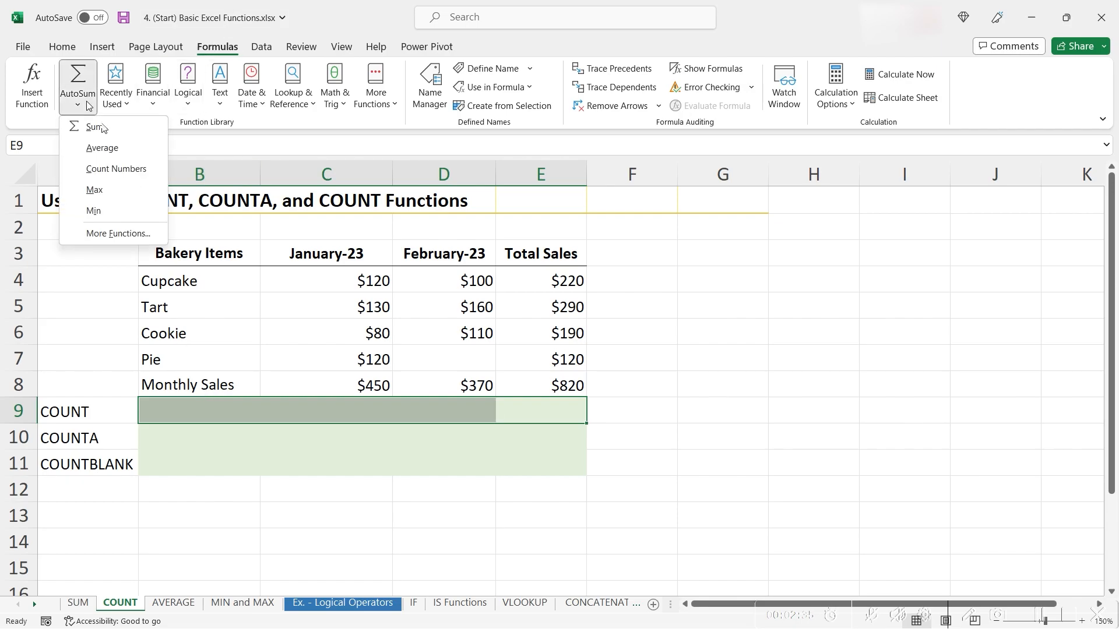
pyautogui.click(119, 169)
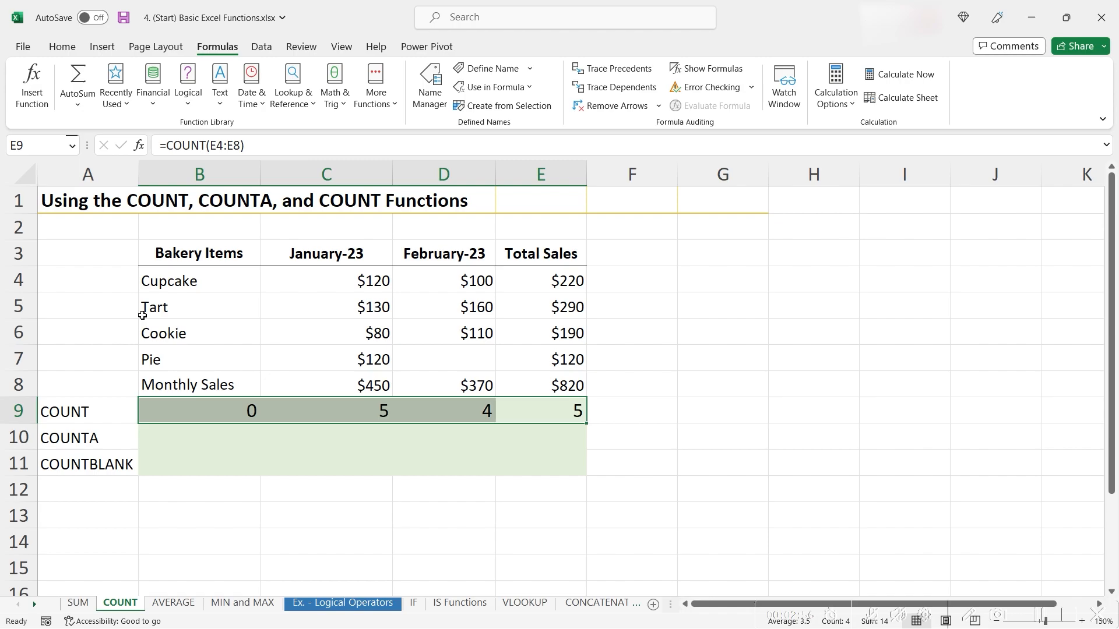
# - Enter a COUNTA formula in B10 that covers the range B3:B8
pyautogui.click(150, 438)
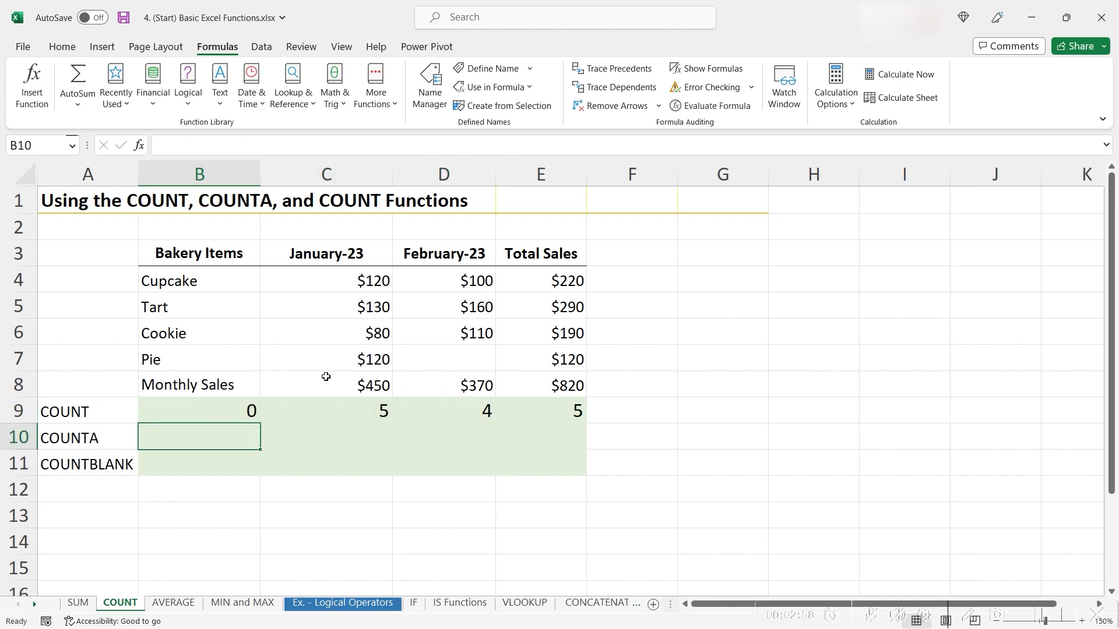
pyautogui.write('=aco')
pyautogui.press('BackSpace')
pyautogui.press('BackSpace')
pyautogui.press('BackSpace')
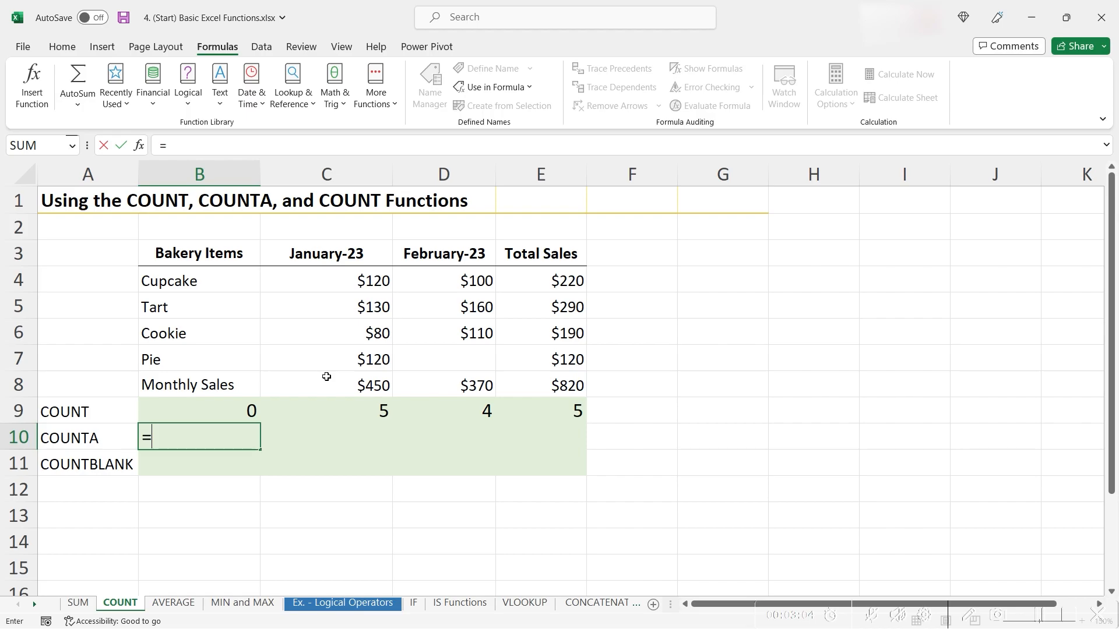
pyautogui.press('BackSpace')
pyautogui.write('=counta')
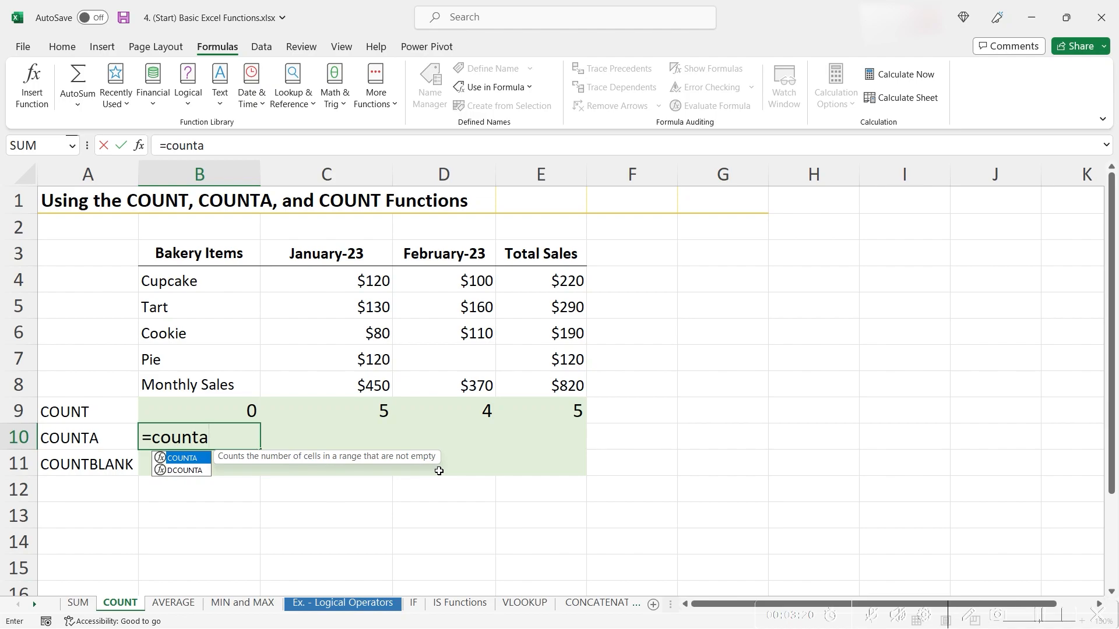
pyautogui.write('(')
pyautogui.moveTo(234, 384); pyautogui.dragTo(213, 251)
pyautogui.write(')')
pyautogui.press('Return')
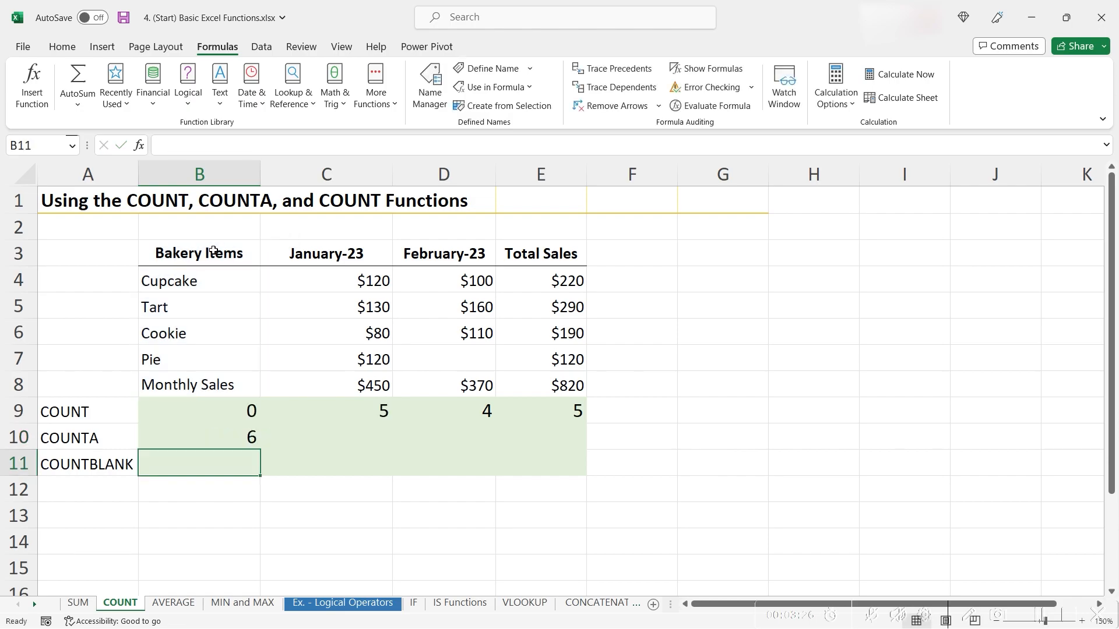
# - Fill the COUNTA formula from B10 across to E10 and check the February column's header and blank cell
pyautogui.press('Up')
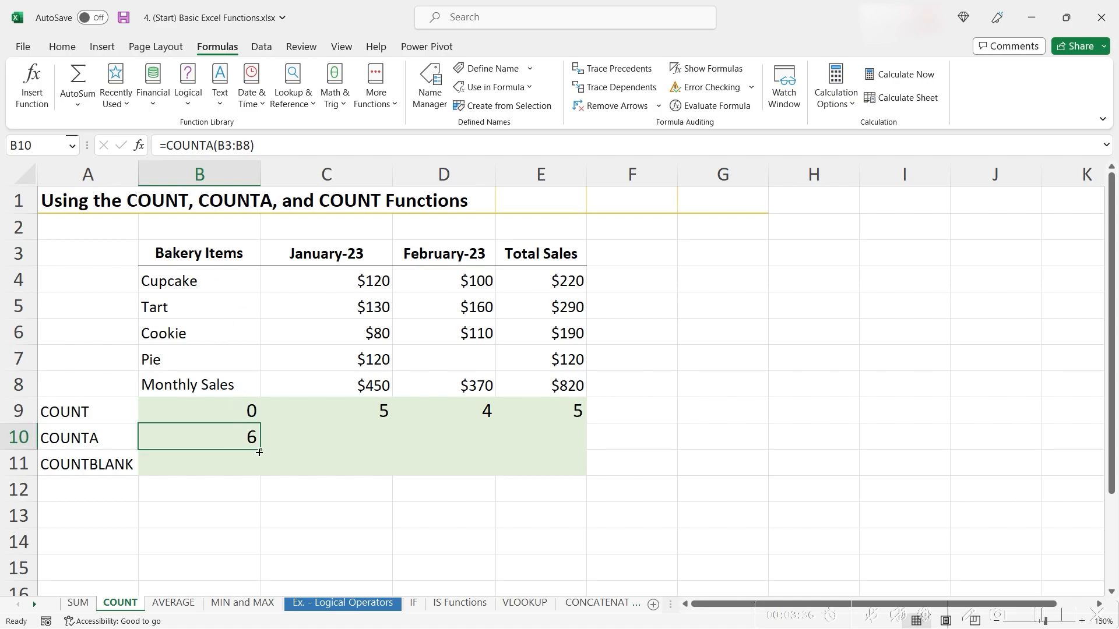
pyautogui.moveTo(259, 452); pyautogui.dragTo(570, 453)
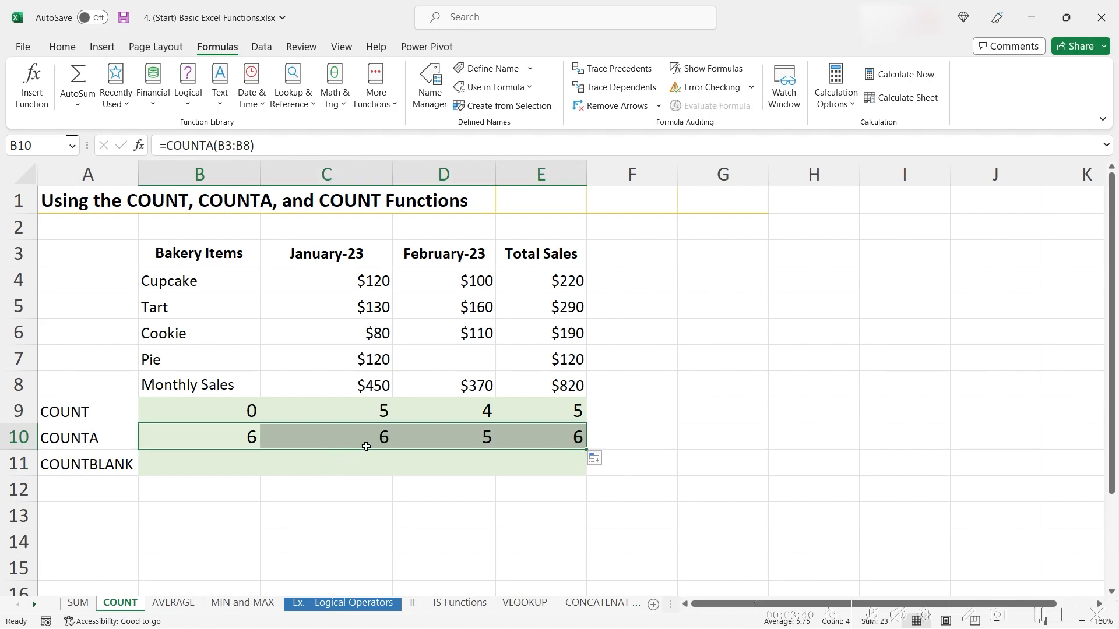
pyautogui.click(470, 244)
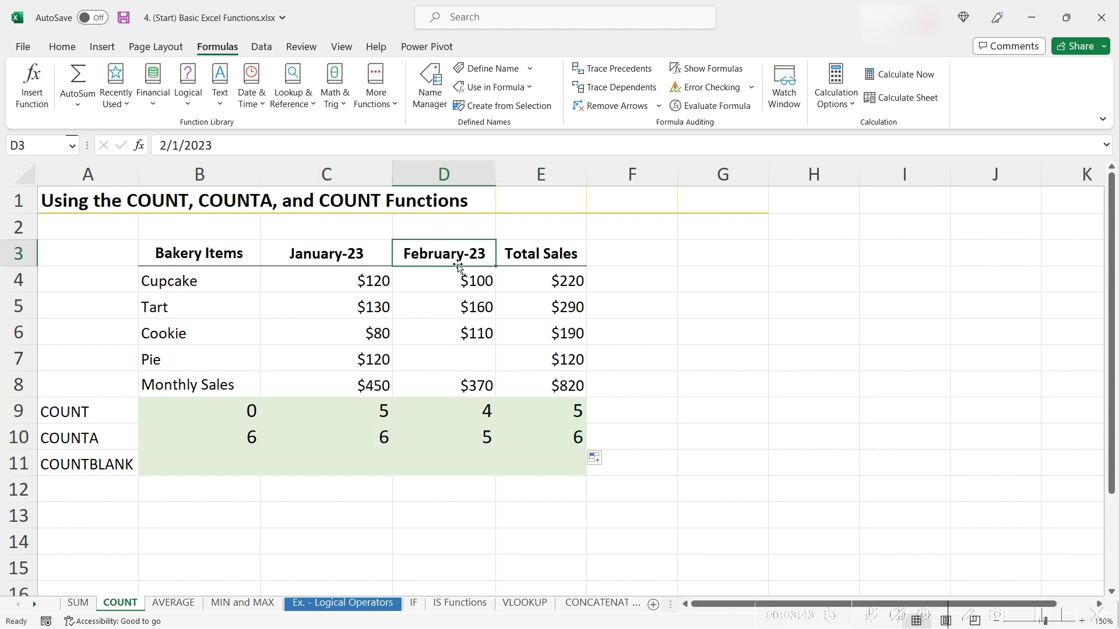
pyautogui.click(475, 355)
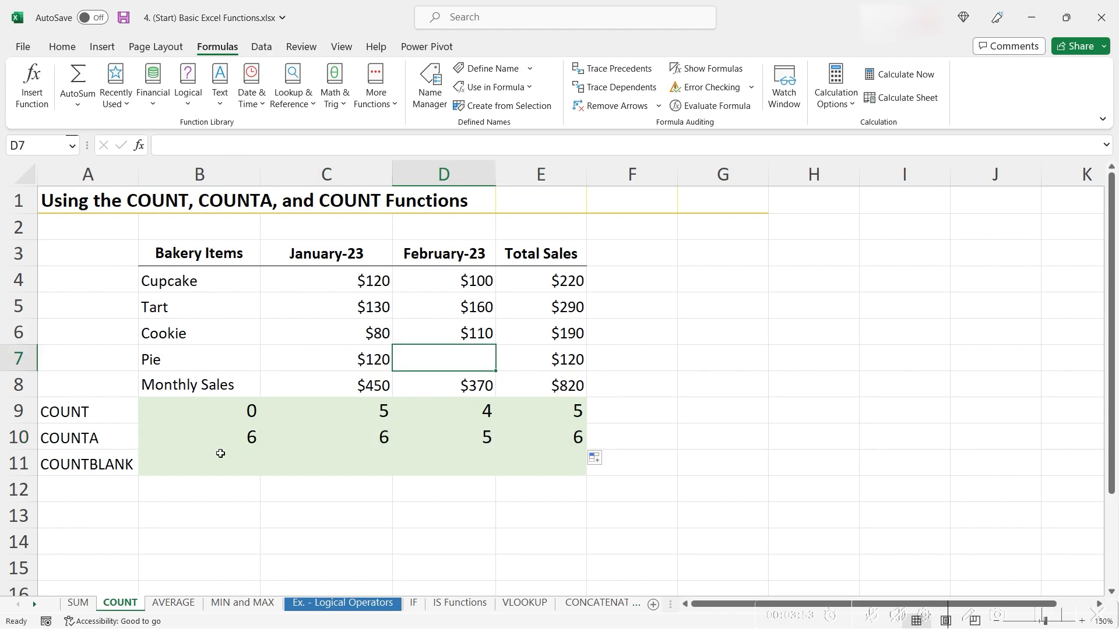
# - Delete the item names Pie in B7 and Cupcake in B4, and check the COUNTA cell B10
pyautogui.click(176, 372)
pyautogui.press('Delete')
pyautogui.click(208, 288)
pyautogui.press('Delete')
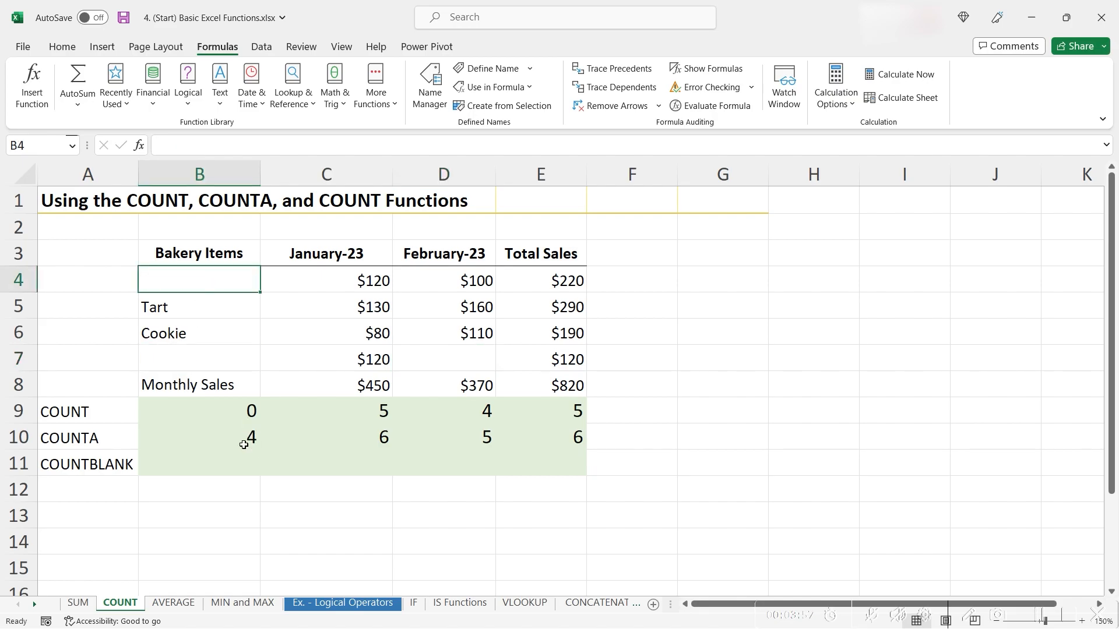
pyautogui.click(244, 444)
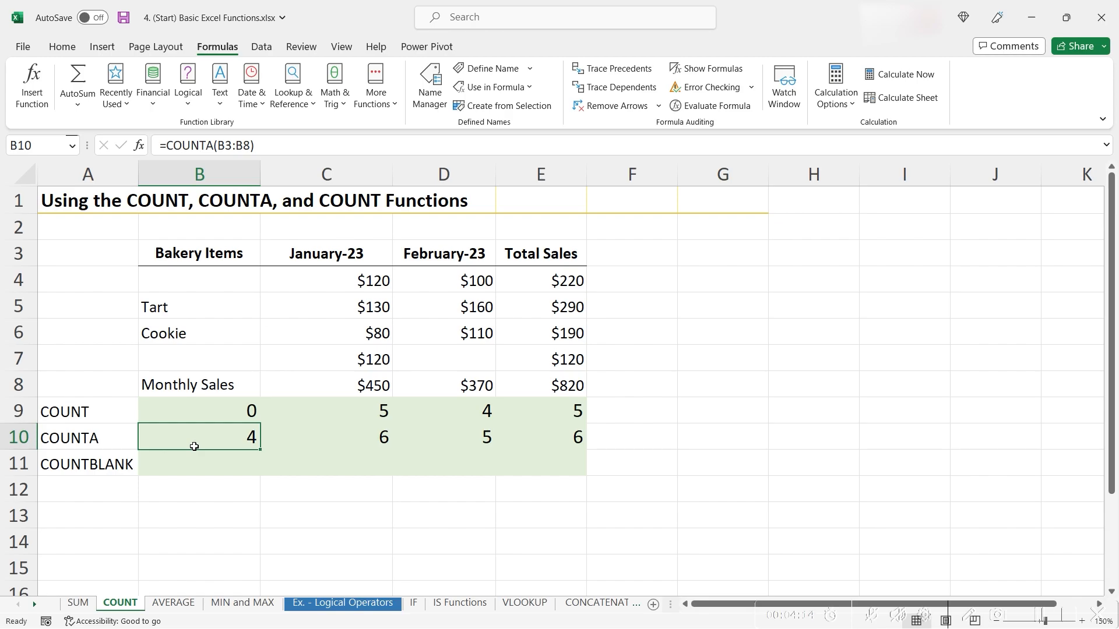
# - Enter a COUNTBLANK formula in B11 for the range B3:B8 and check it against blank cells B7 and B4
pyautogui.click(157, 473)
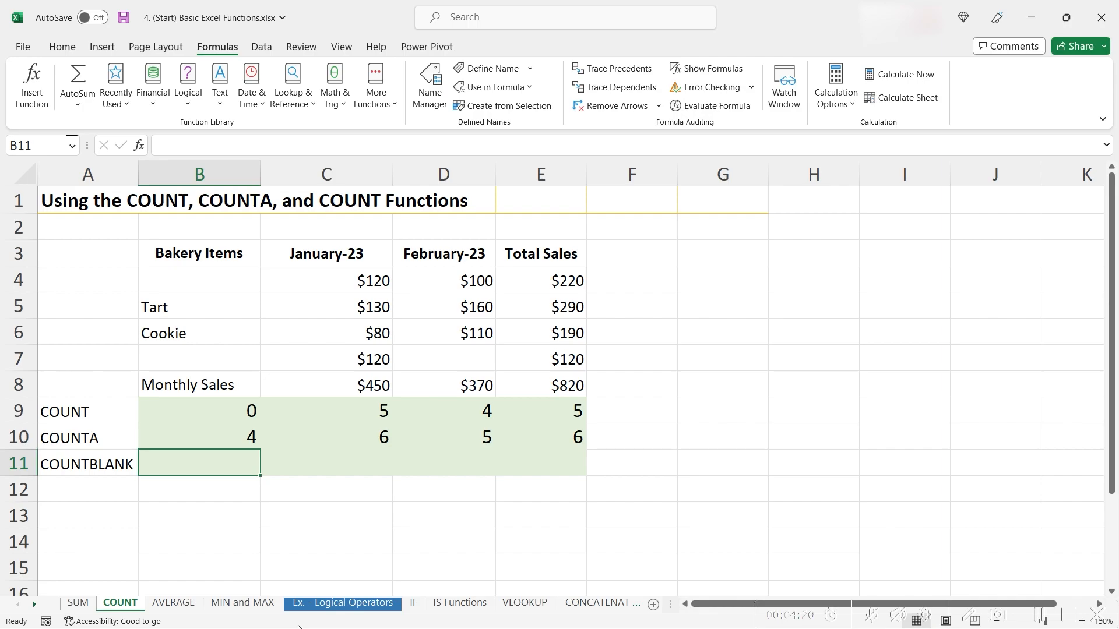
pyautogui.write('=countblan')
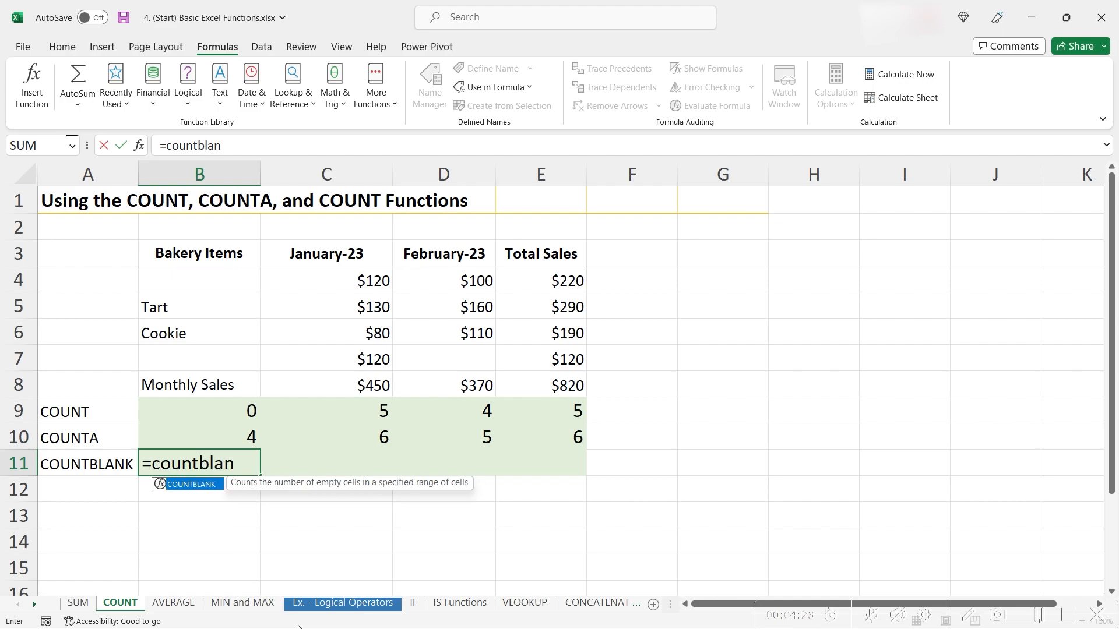
pyautogui.press('Tab')
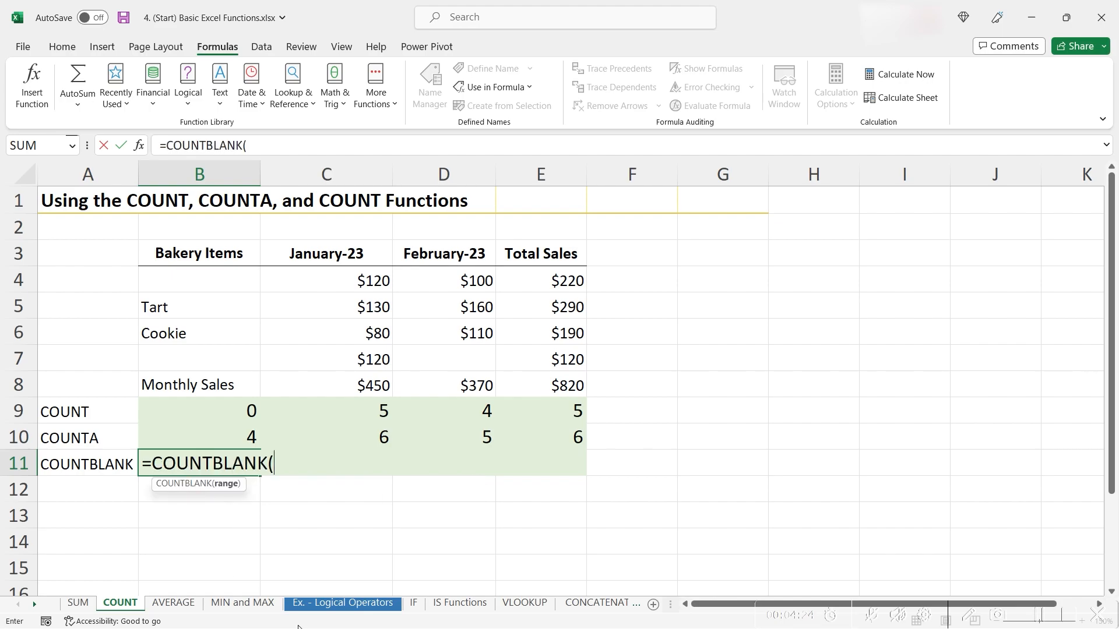
pyautogui.click(195, 384)
pyautogui.moveTo(194, 275); pyautogui.dragTo(205, 253)
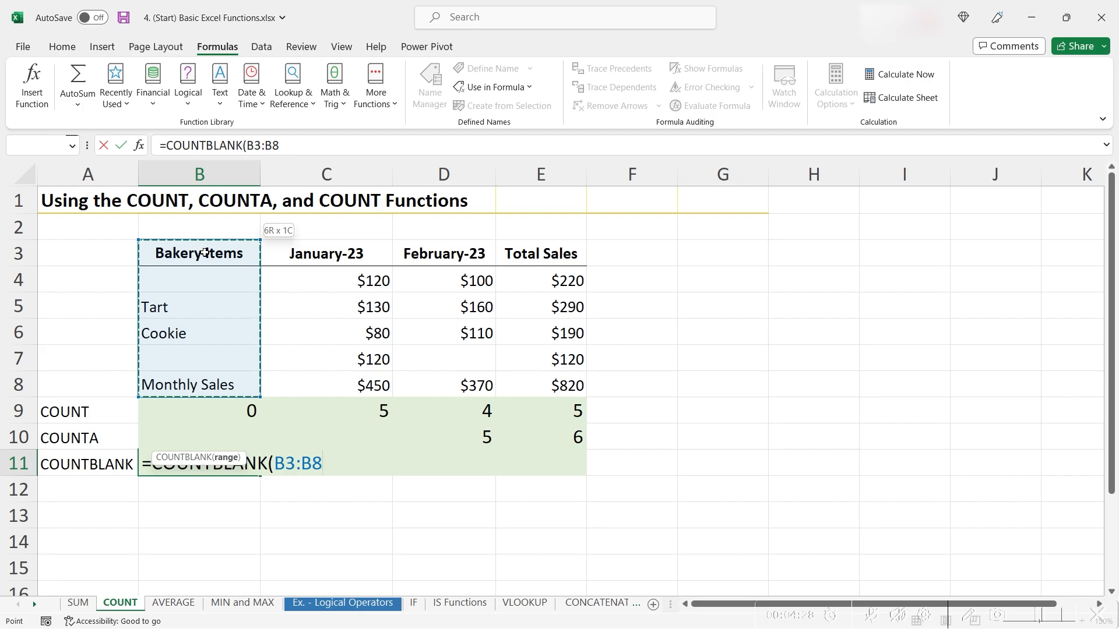
pyautogui.write(')')
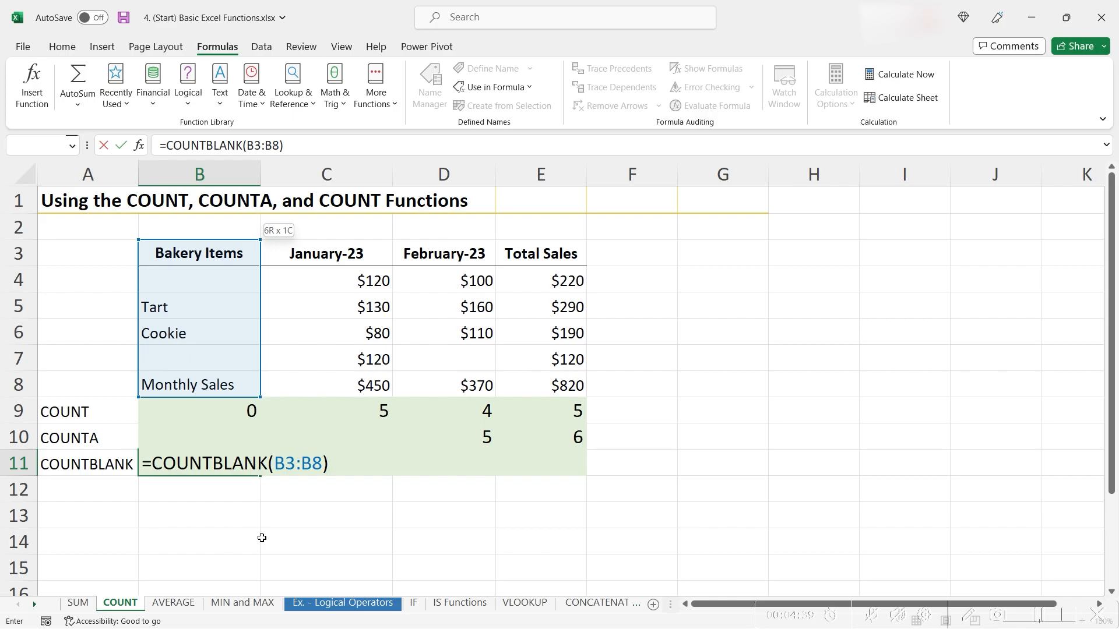
pyautogui.press('Return')
pyautogui.press('Up')
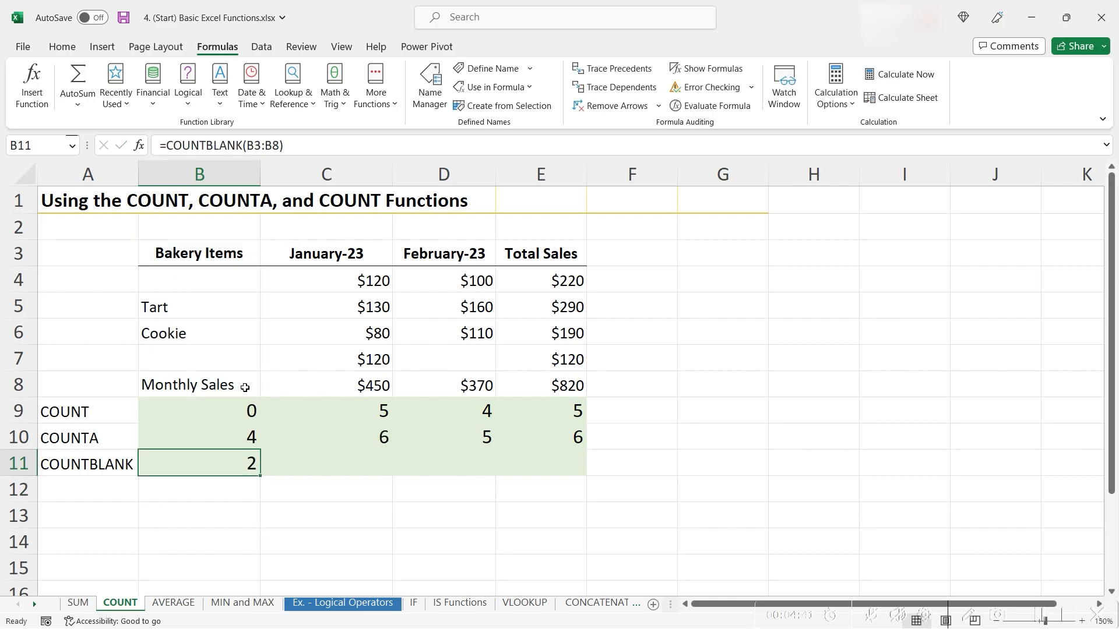
pyautogui.click(201, 361)
pyautogui.click(209, 273)
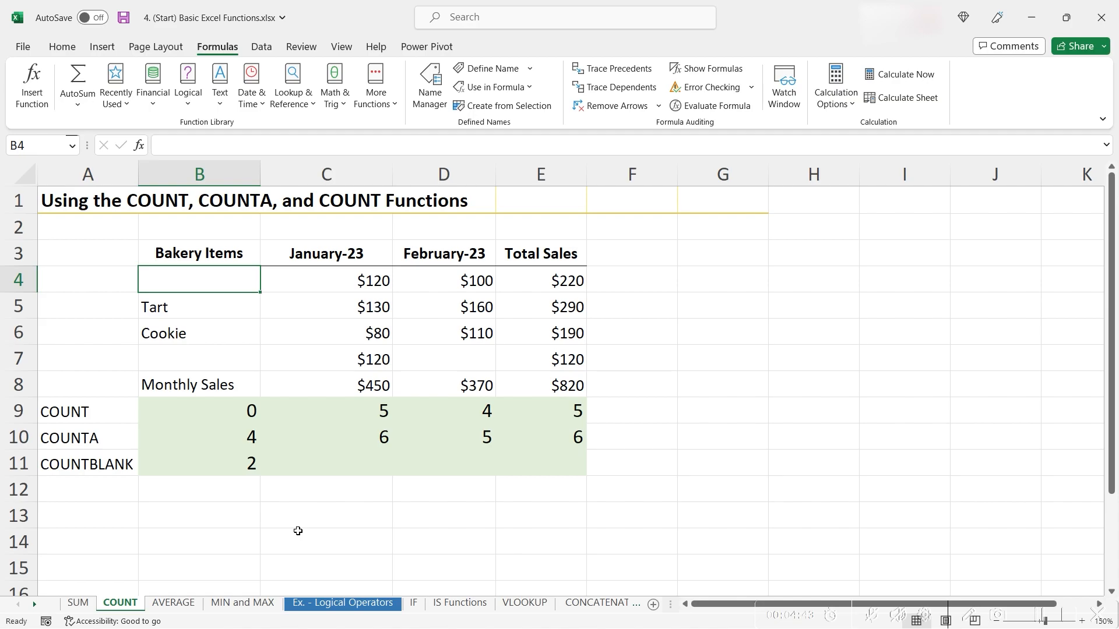
# - Fill the COUNTBLANK formula from B11 across to E11 and check it against the blank cell D7
pyautogui.click(249, 467)
pyautogui.moveTo(261, 477); pyautogui.dragTo(592, 452)
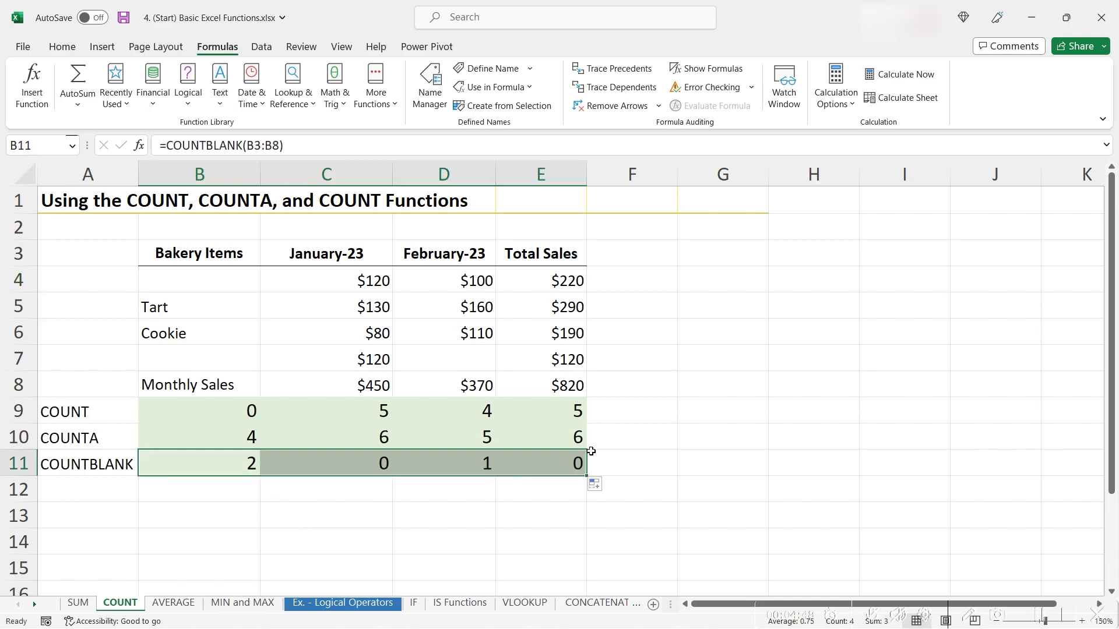
pyautogui.click(387, 472)
pyautogui.click(538, 463)
pyautogui.click(482, 344)
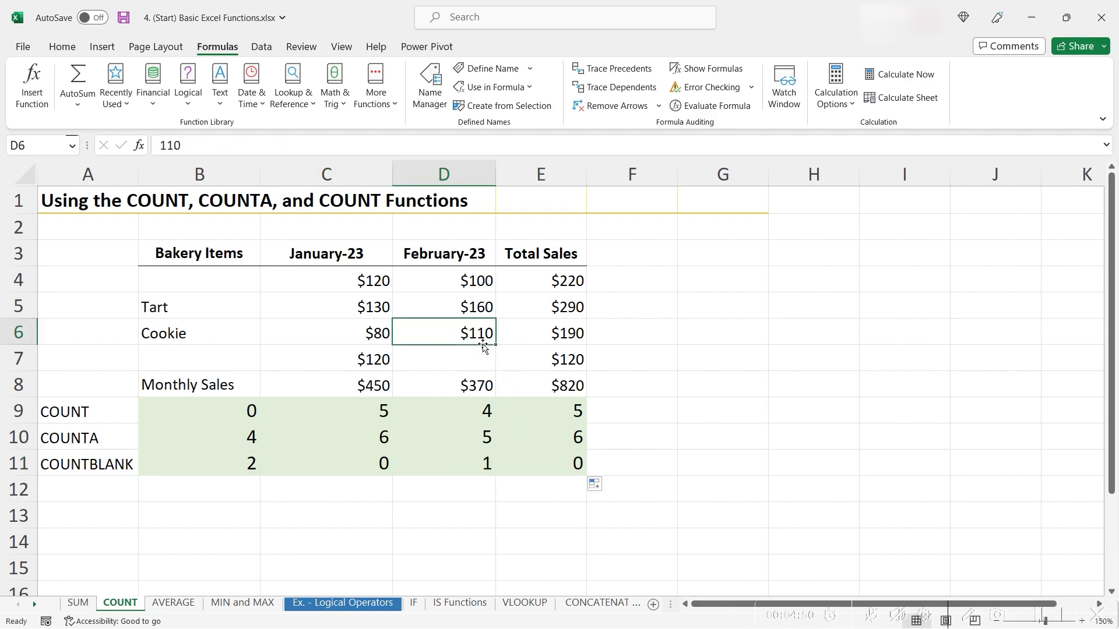
pyautogui.click(454, 358)
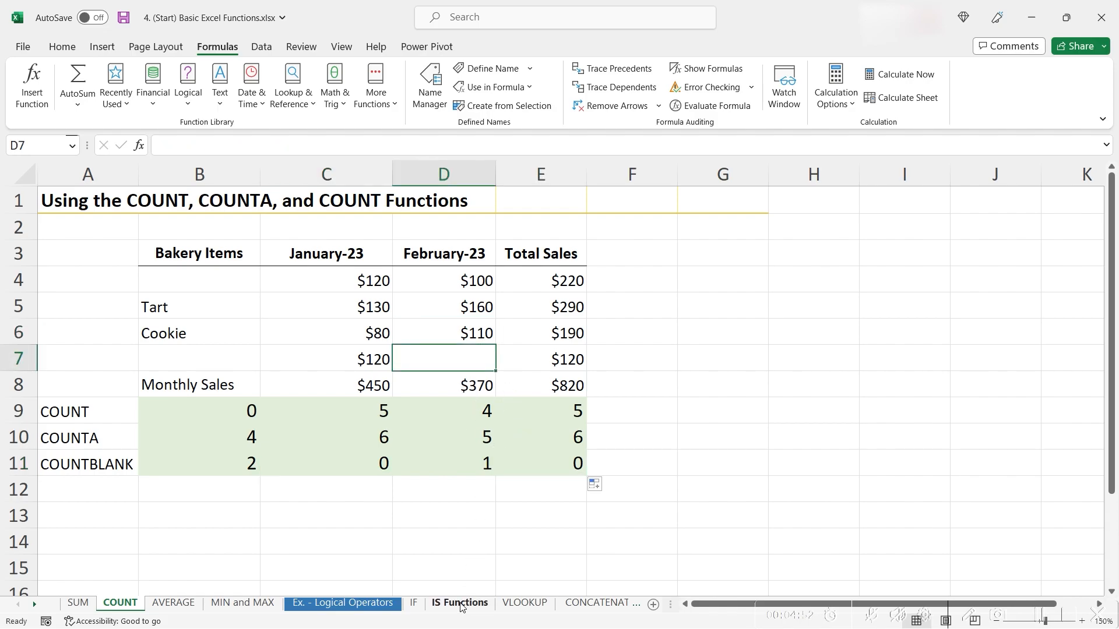